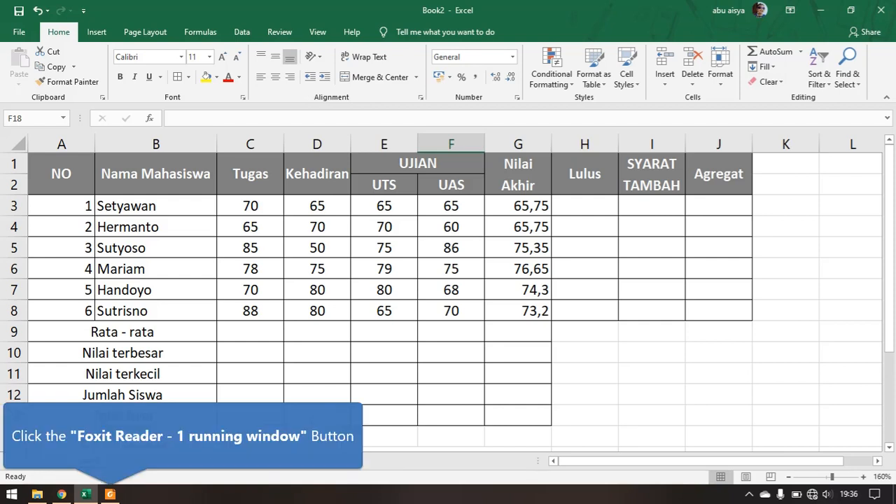
- Review the AVERAGE, COUNT, MAX and MIN function descriptions in the Foxit Reader PDF, and return to the Excel workbook
click(109, 494)
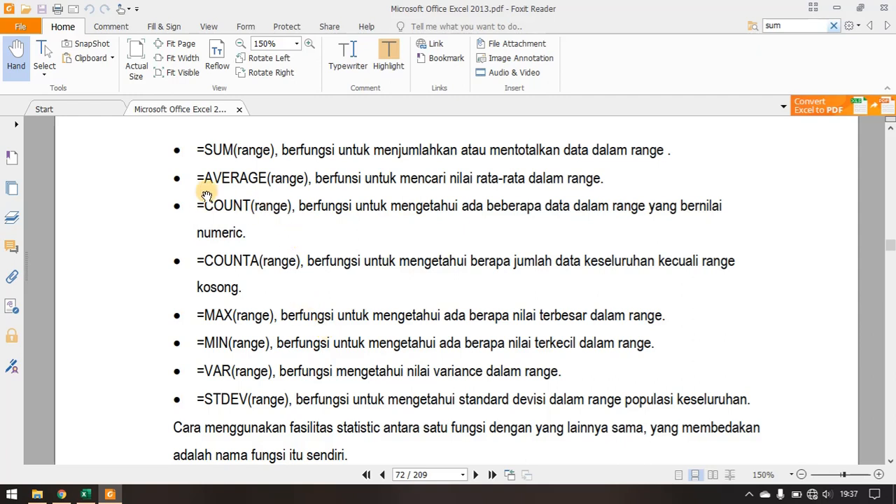
drag(207, 178, 268, 179)
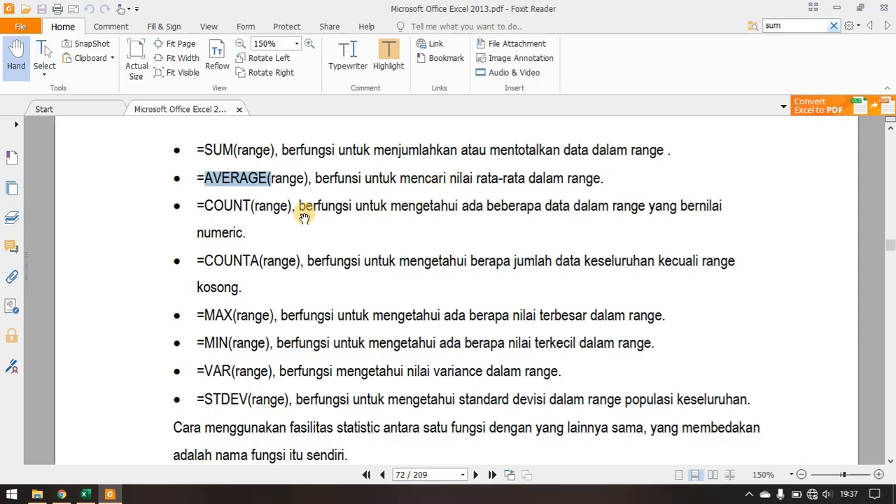
drag(206, 206, 252, 206)
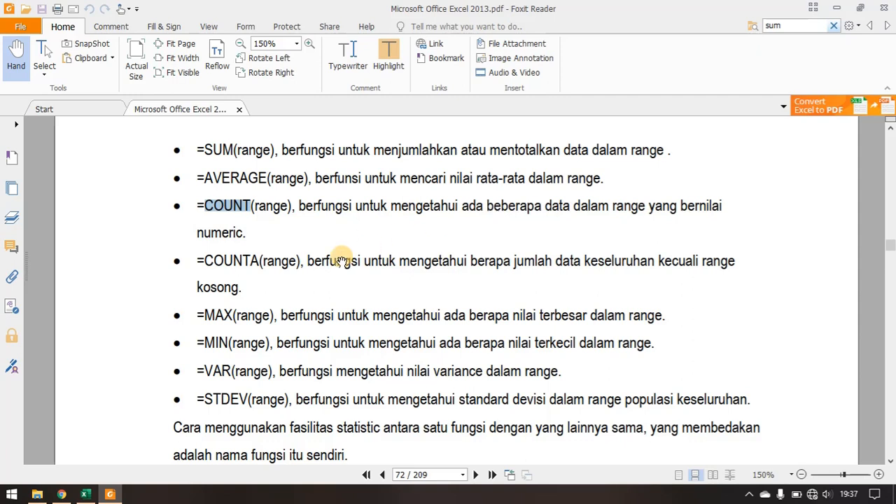
drag(205, 315, 233, 316)
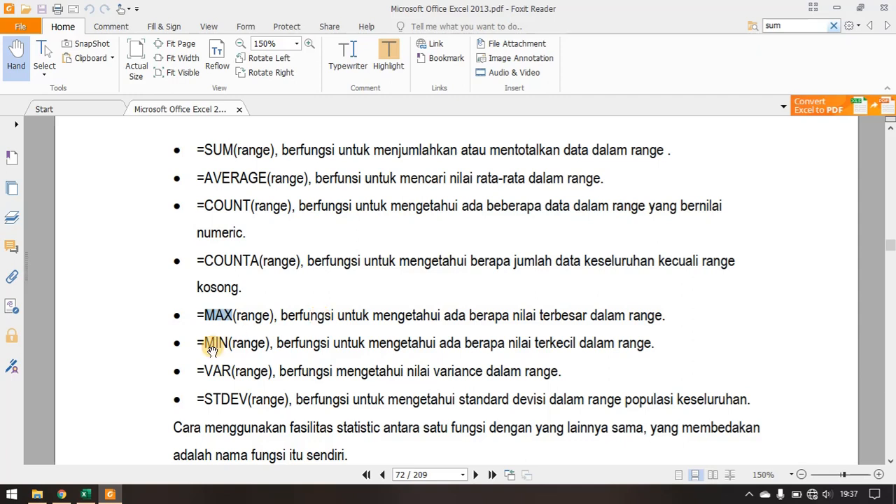
drag(205, 342, 229, 343)
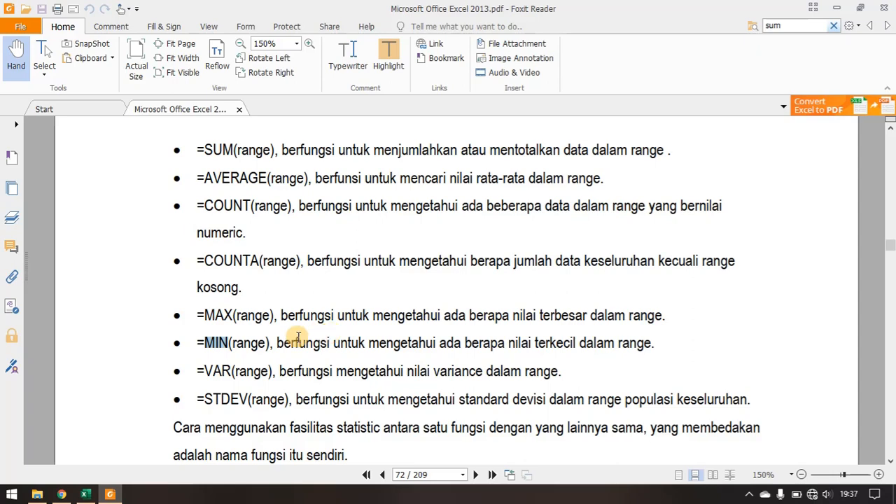
click(85, 494)
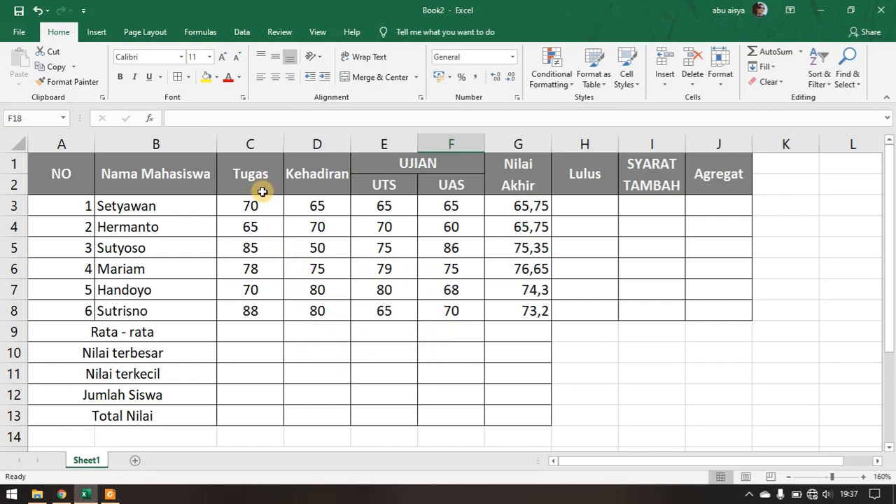
- Calculate the Rata - rata row with =AVERAGE(C3:C8) in C9 and fill the formula across to G9
click(111, 332)
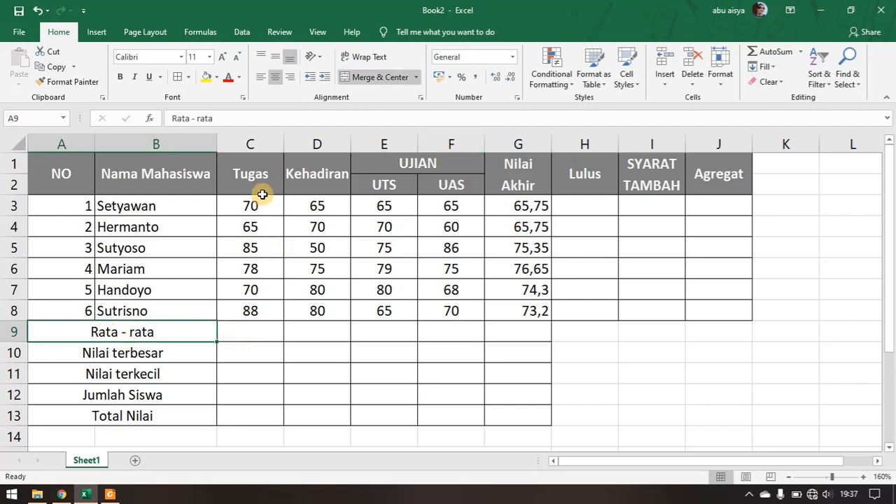
click(256, 336)
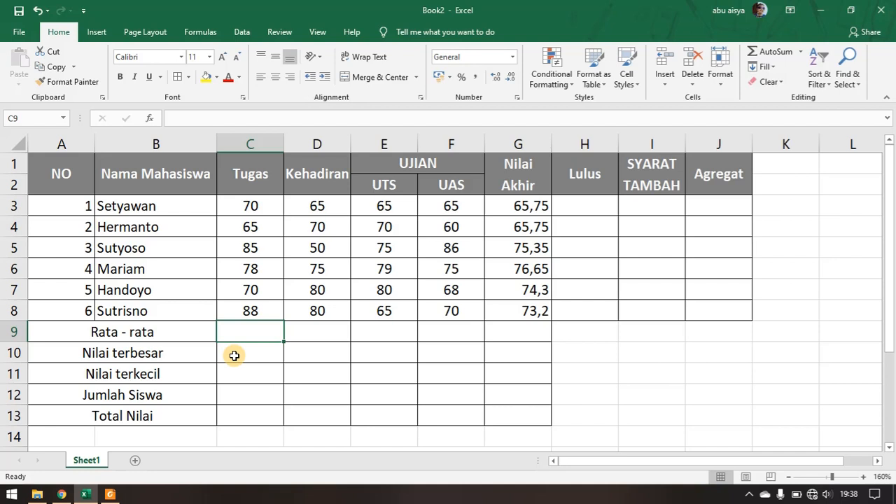
text(=)
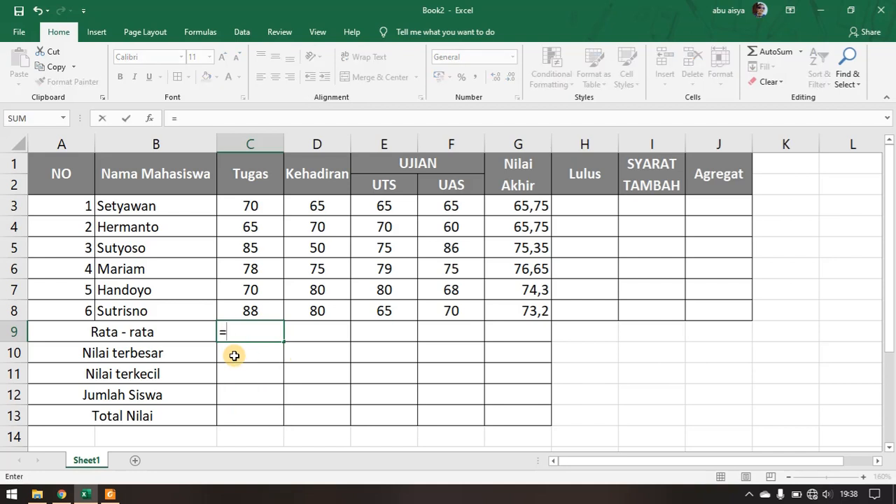
text(a)
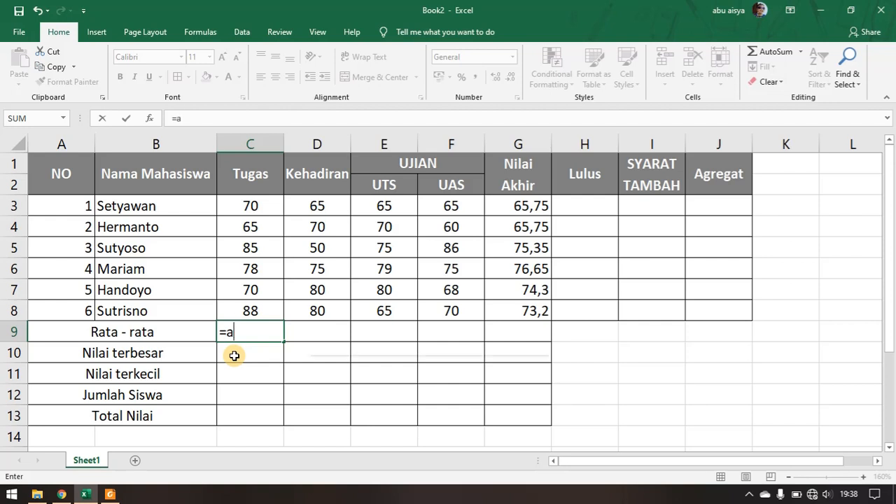
text(ver)
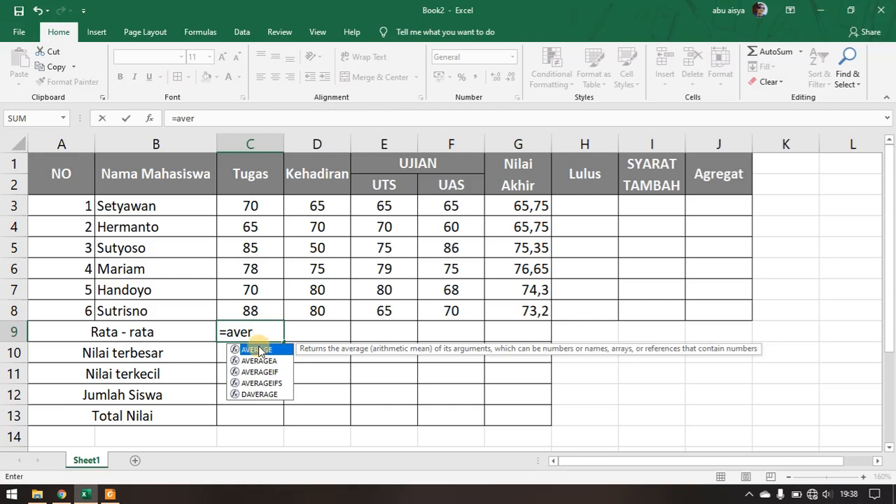
key(Tab)
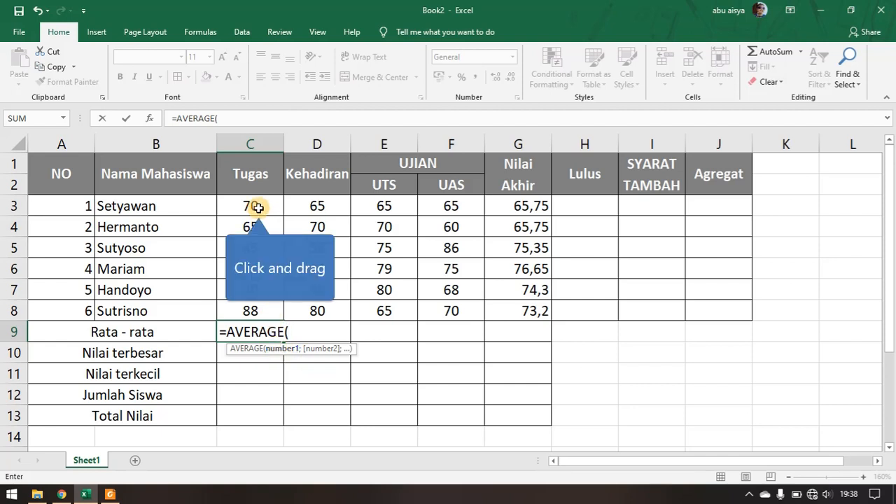
drag(259, 208, 249, 308)
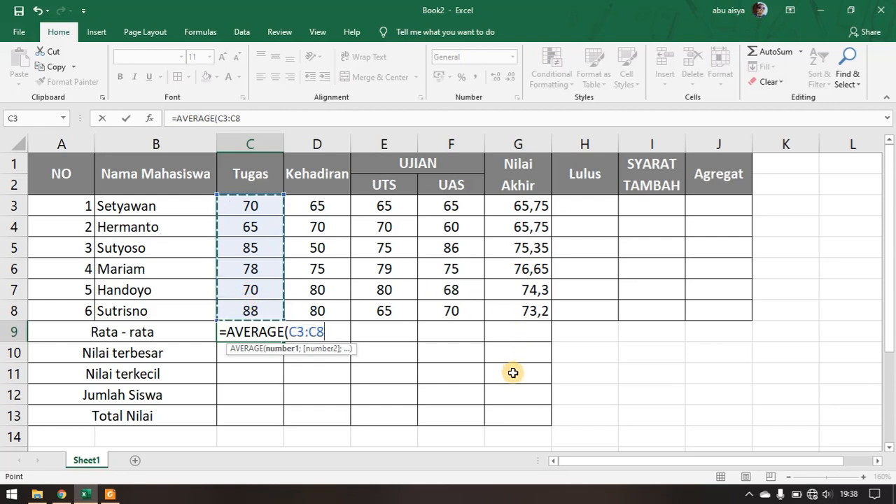
text())
key(Return)
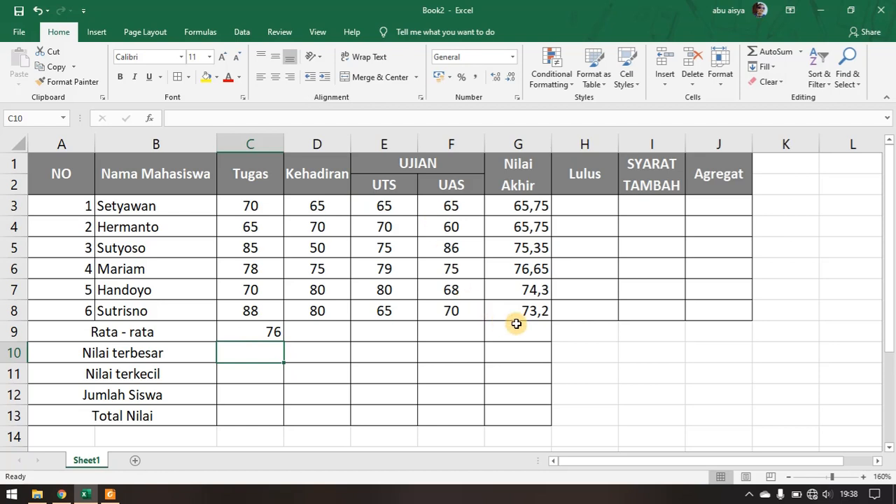
click(265, 333)
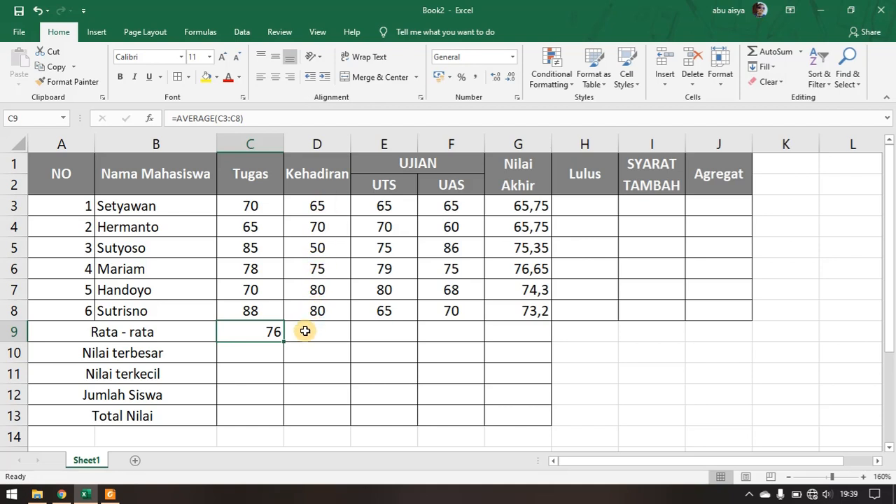
drag(285, 341, 532, 341)
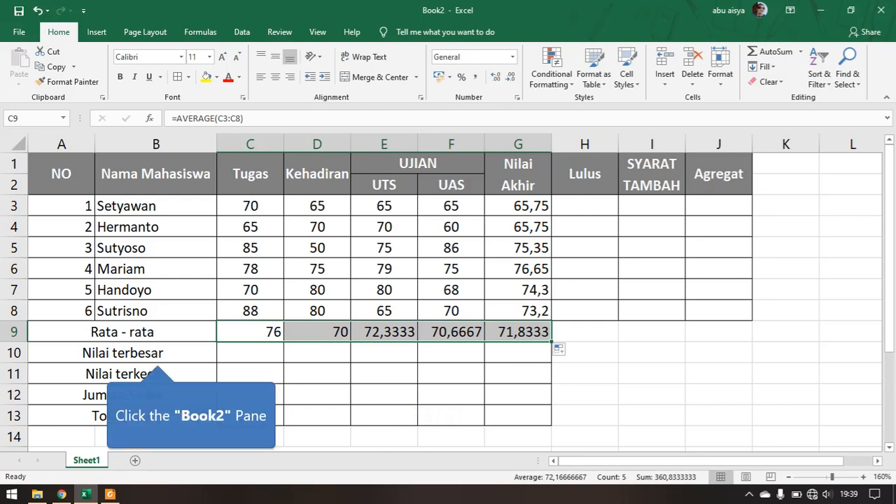
- Calculate the Nilai terbesar row with =MAX(C3:C8) in C10 and fill the formula across to G10
click(158, 354)
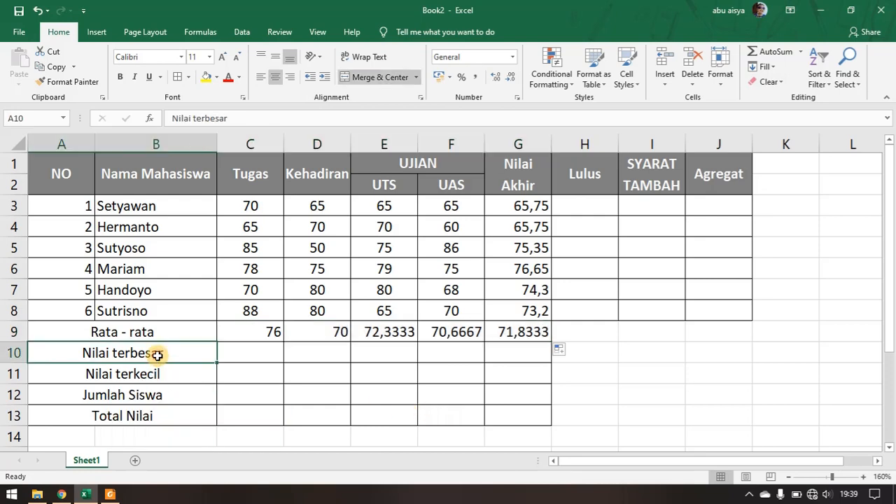
click(273, 353)
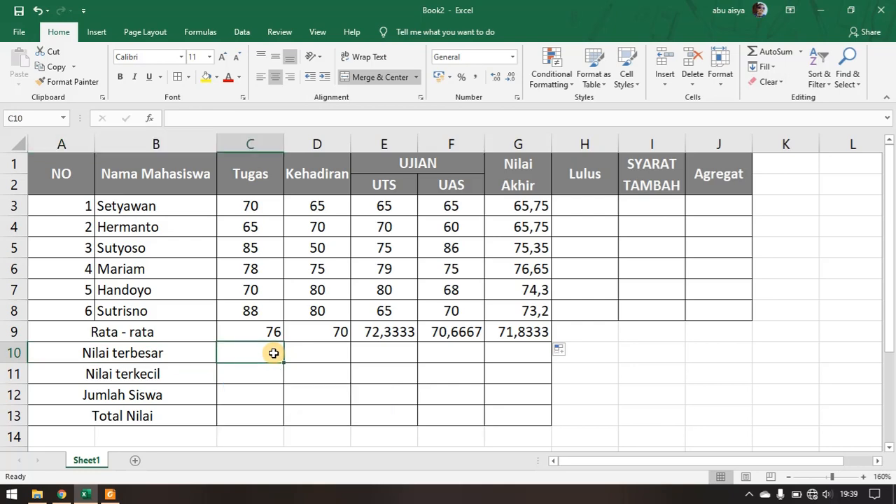
text(=)
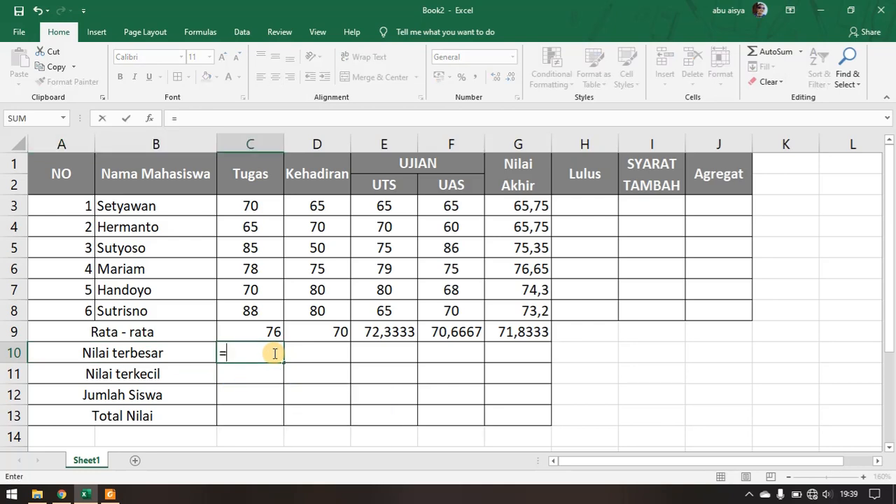
text(max)
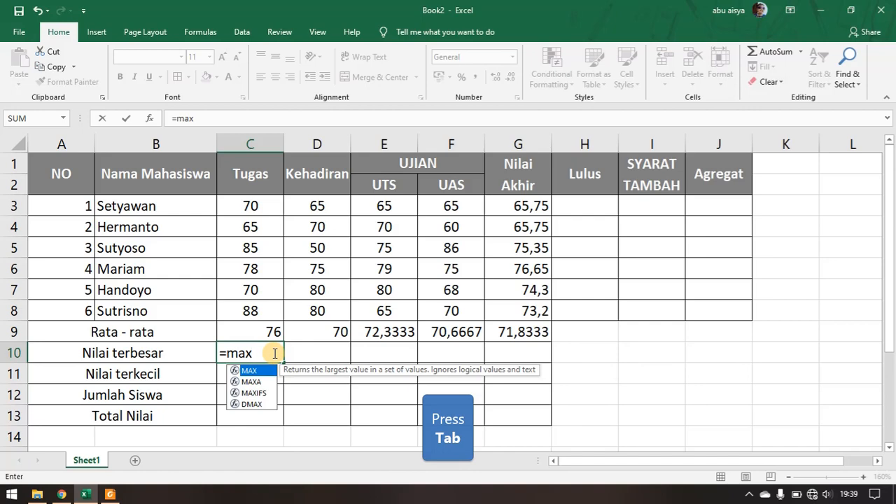
key(Tab)
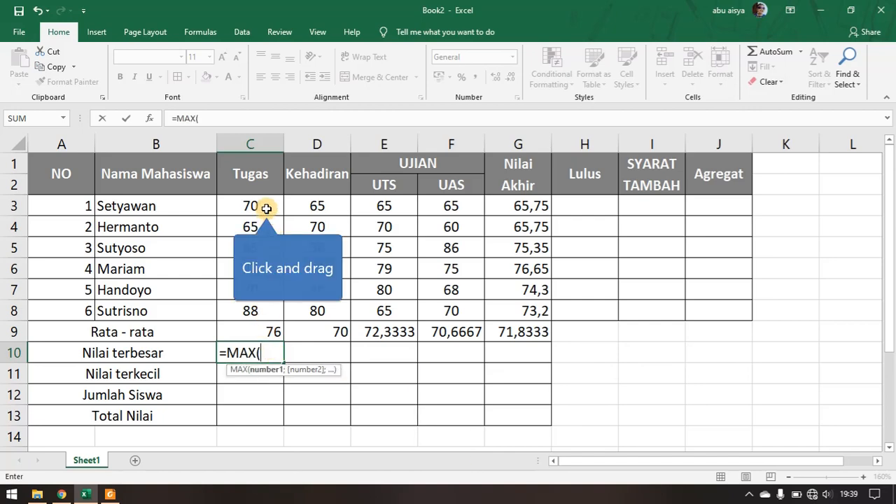
drag(266, 205, 258, 310)
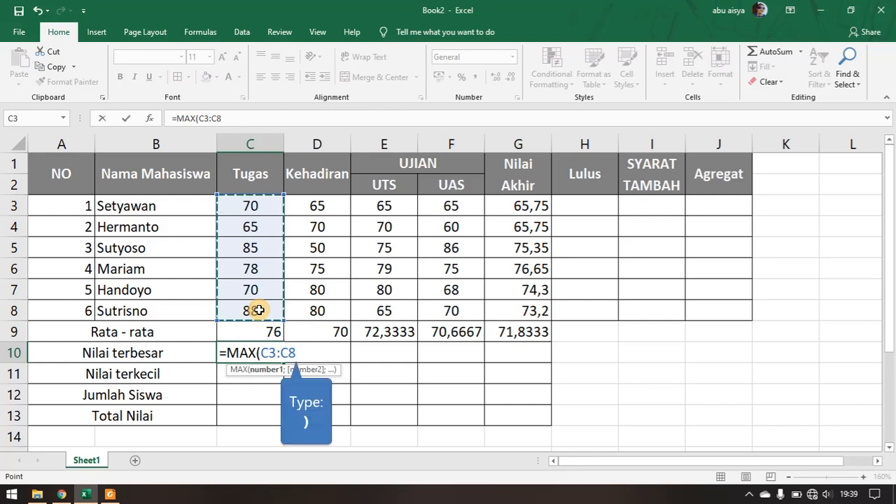
text())
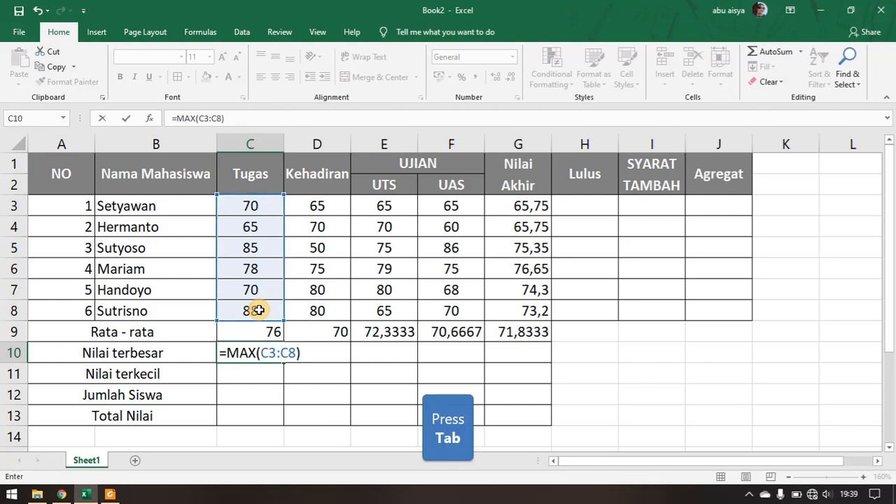
key(Tab)
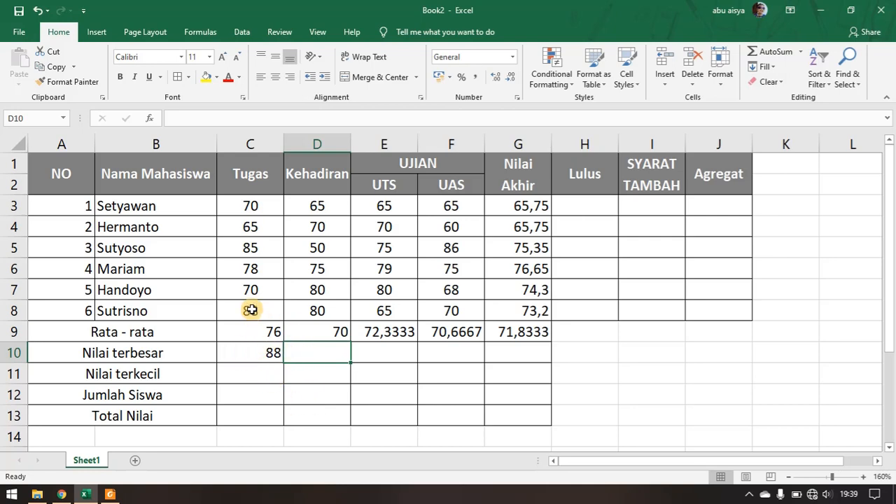
click(262, 346)
drag(285, 361, 535, 373)
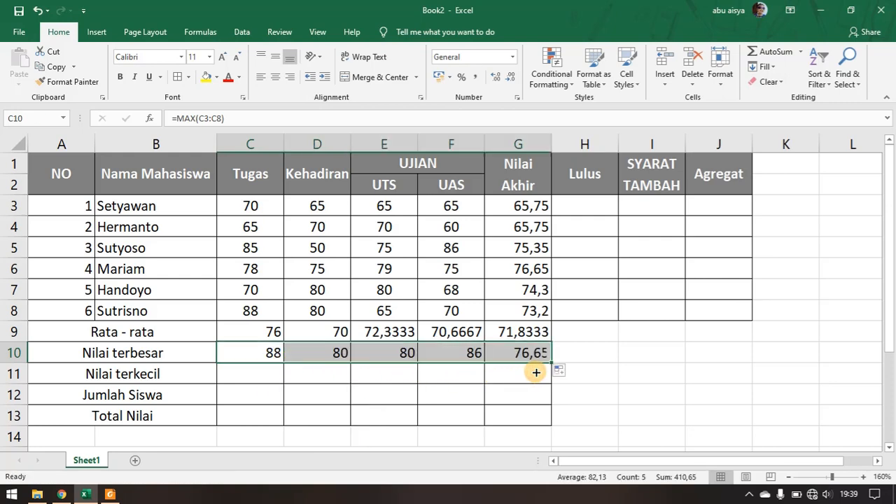
- Calculate the Nilai terkecil row with =MIN(C3:C8) in C11 and fill the formula across to G11
click(234, 372)
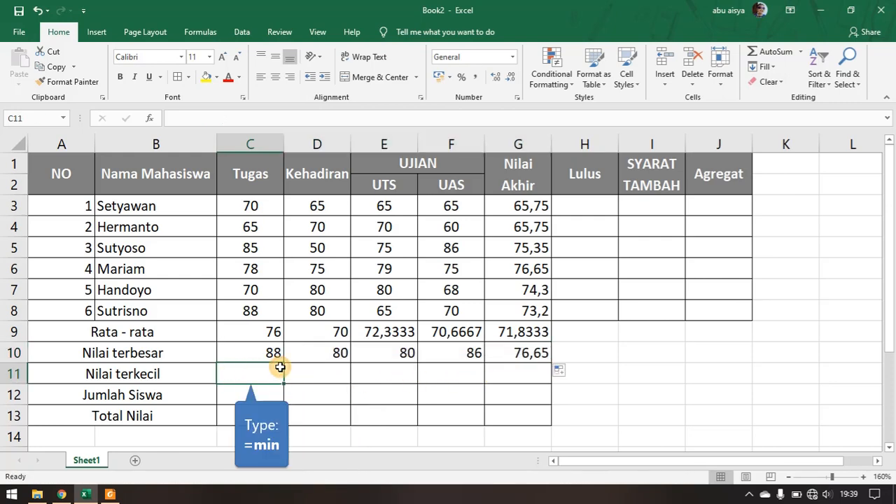
text(=m)
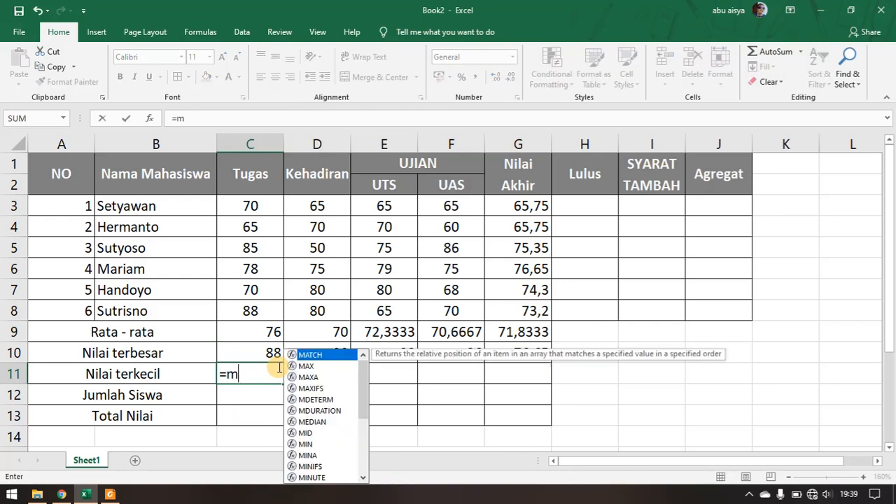
text(in)
key(Tab)
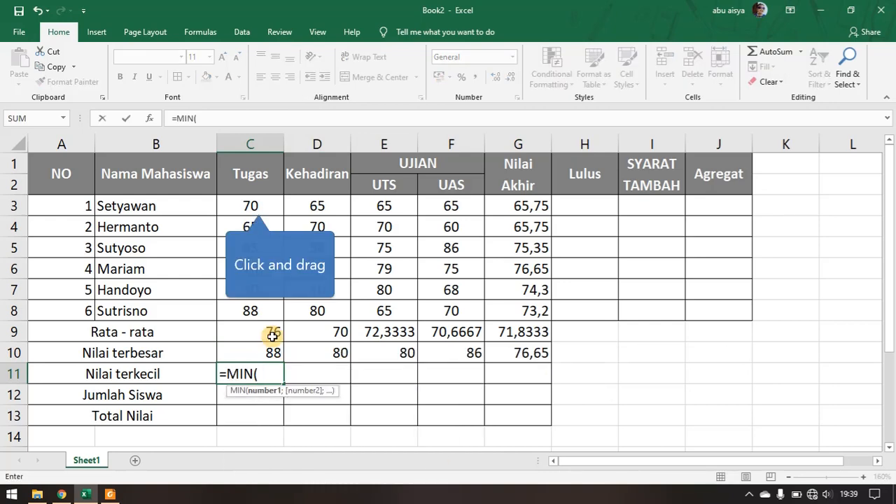
drag(256, 203, 260, 304)
text())
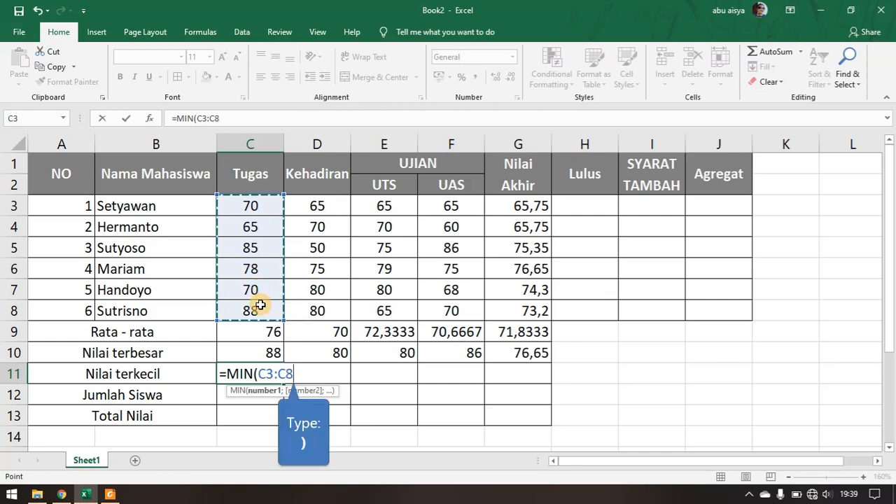
key(Tab)
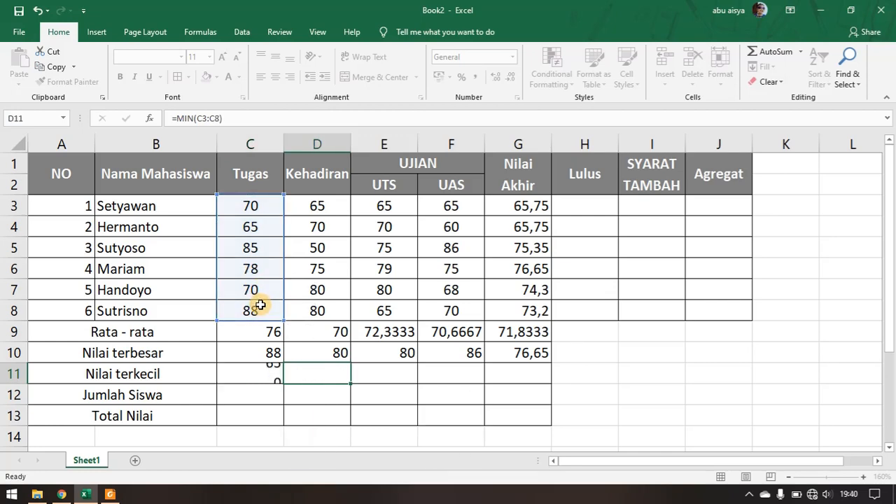
click(264, 371)
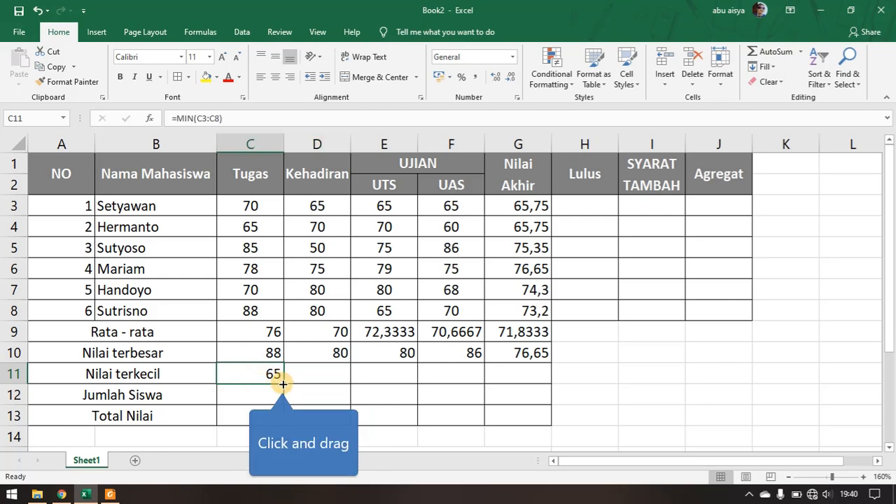
drag(283, 384, 373, 393)
drag(447, 393, 537, 390)
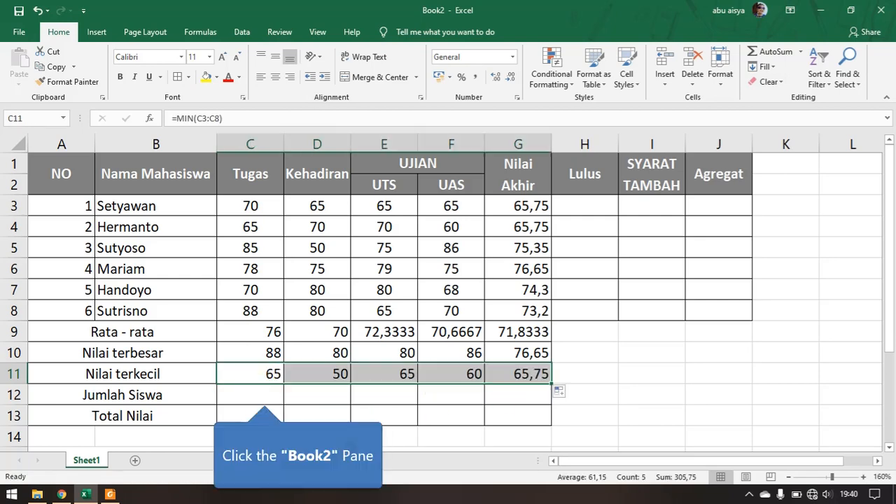
- Calculate the Jumlah Siswa row with =COUNT(C3:C8) in C12 and fill the formula across to G12
click(261, 395)
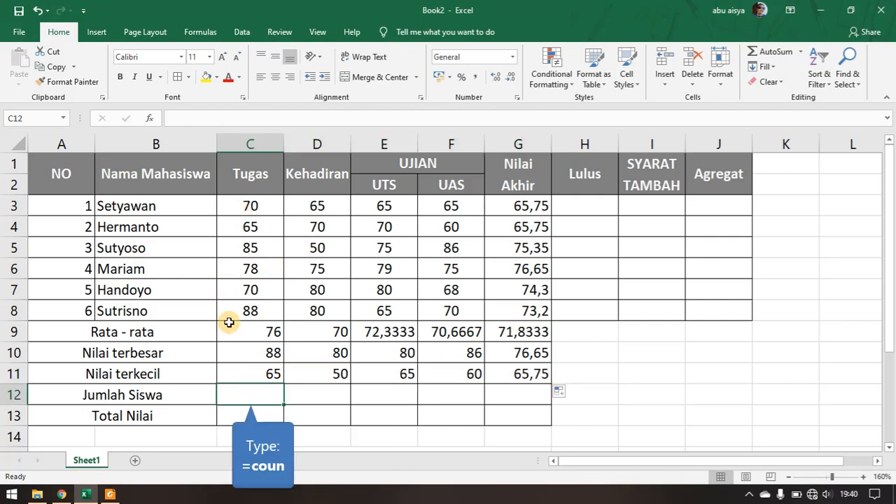
text(=)
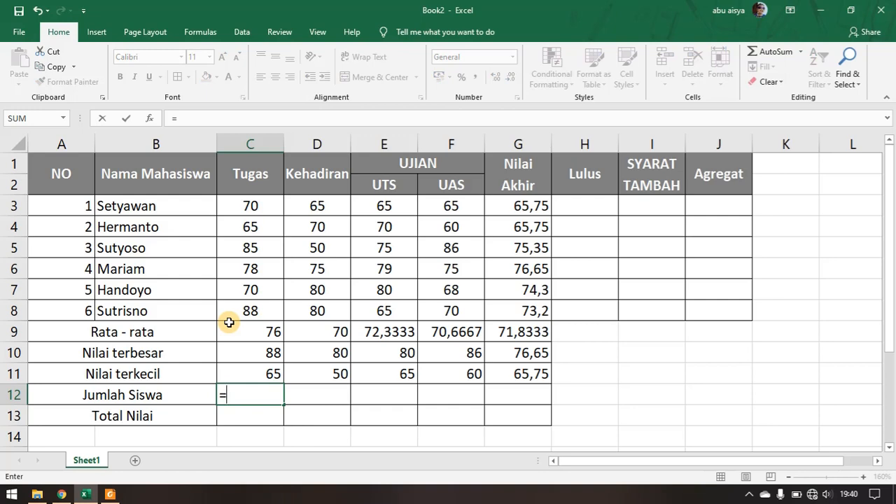
text(coun)
key(Tab)
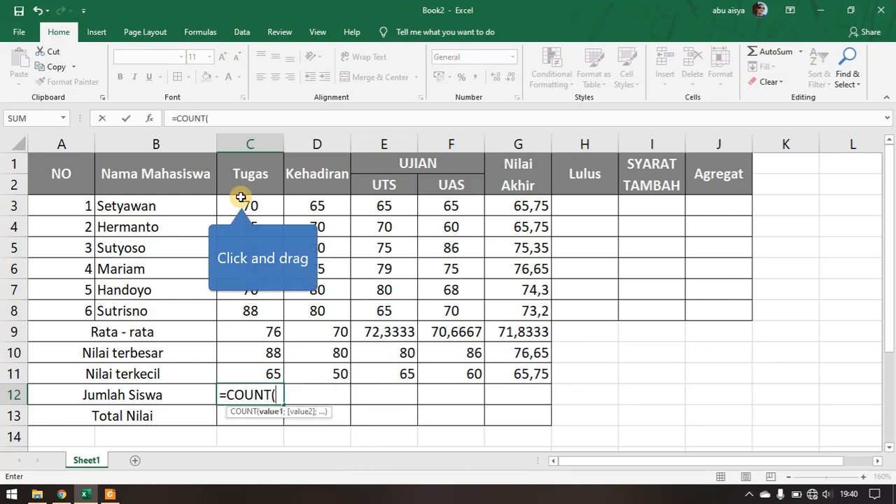
drag(241, 197, 246, 311)
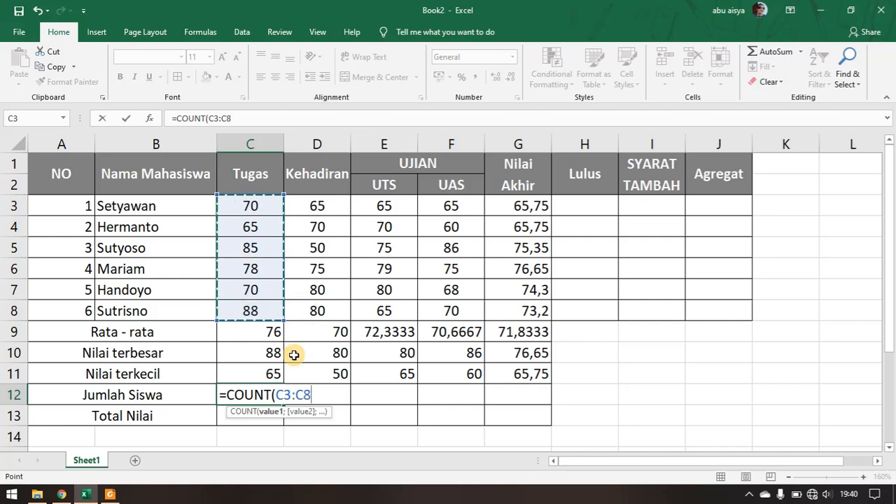
text())
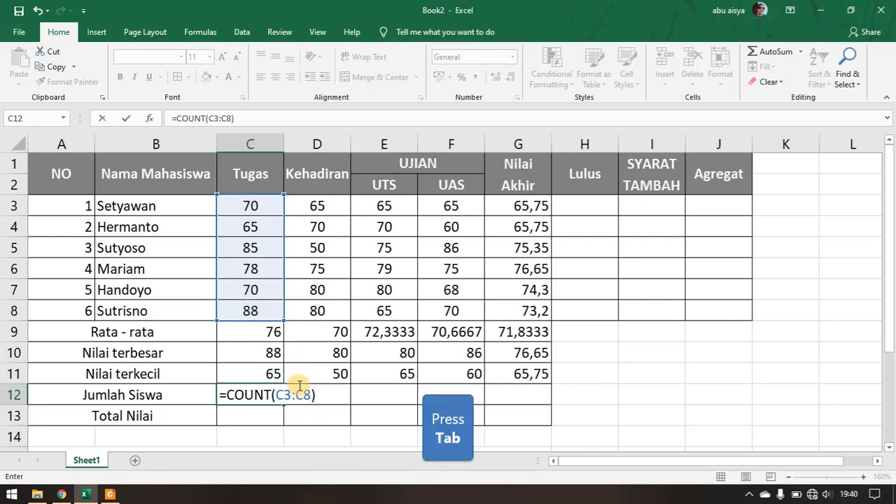
key(Tab)
click(269, 399)
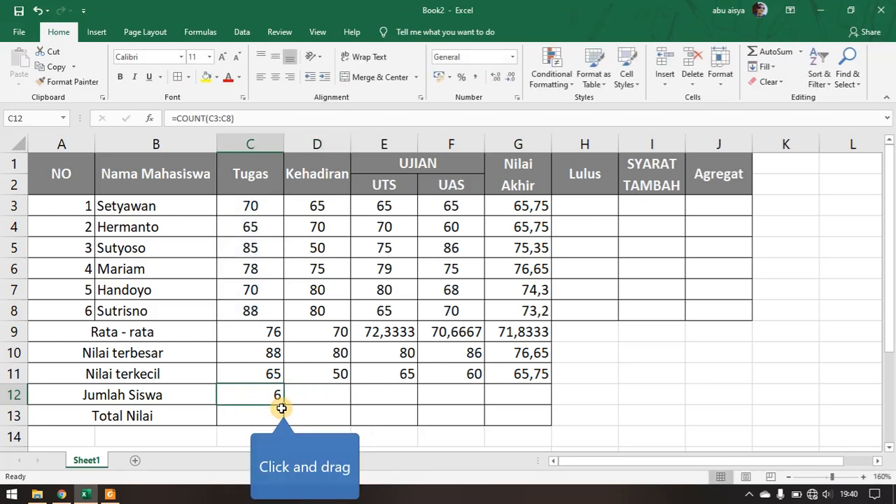
drag(284, 407, 543, 408)
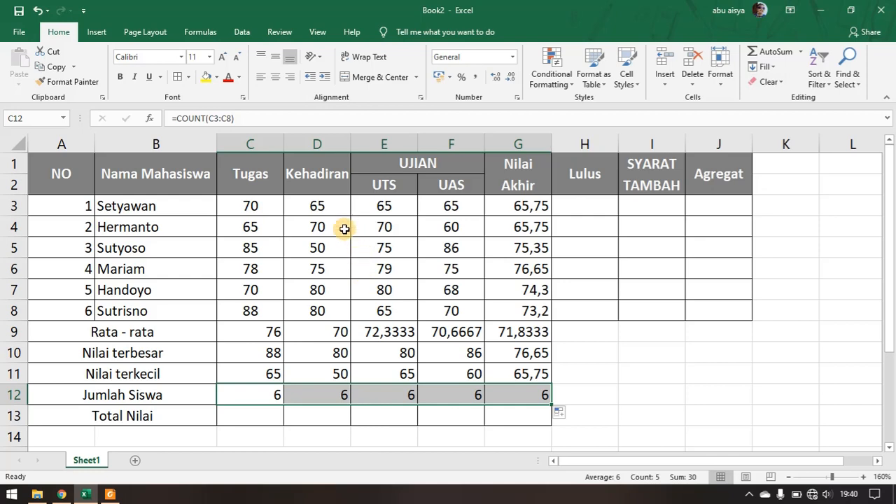
- Calculate the Total Nilai row with =SUM(C3:C8) in C13 and fill the formula across to G13
click(263, 412)
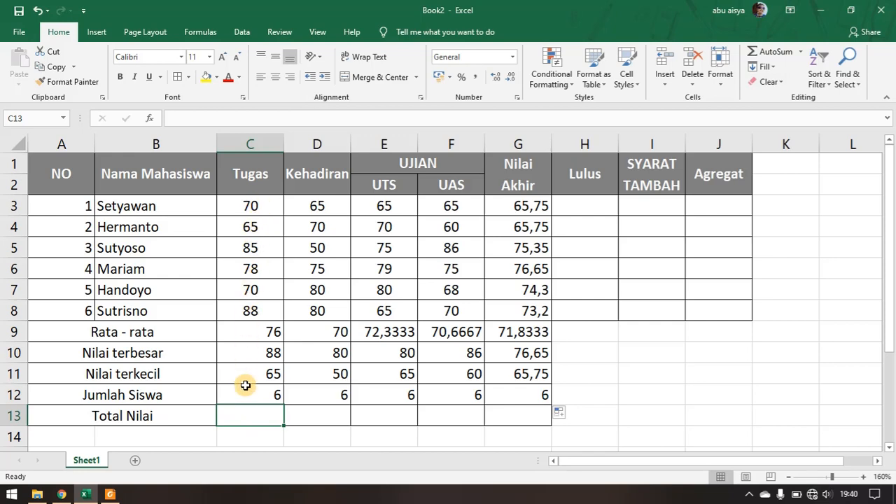
text(=)
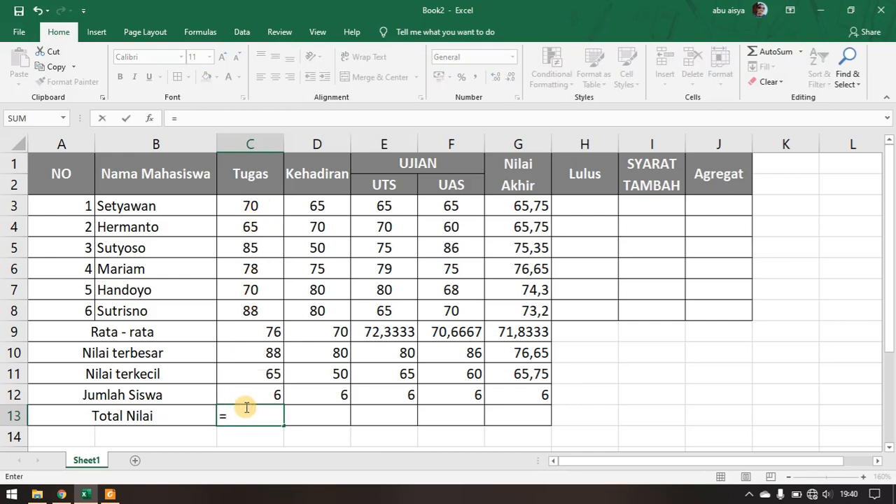
text(sum)
key(Tab)
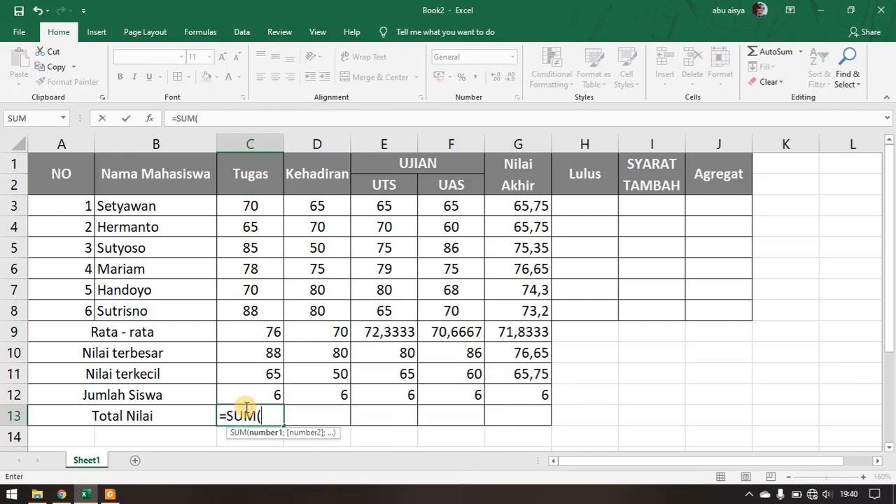
drag(250, 203, 260, 310)
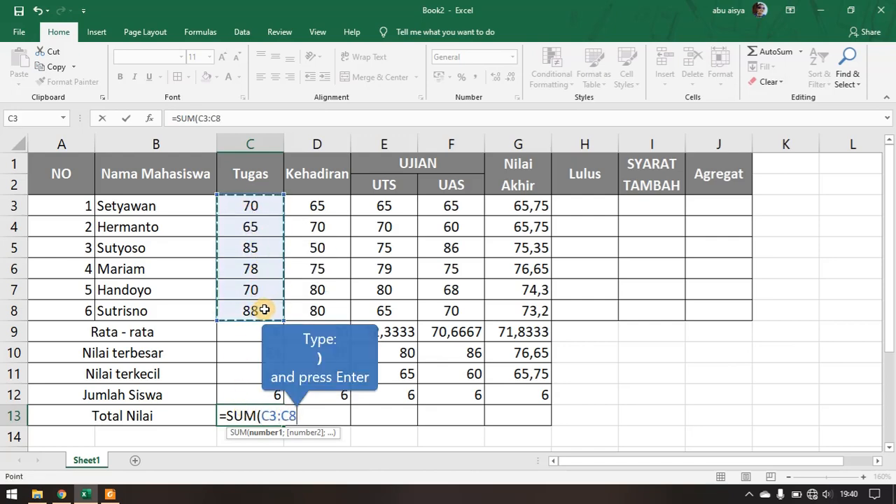
text())
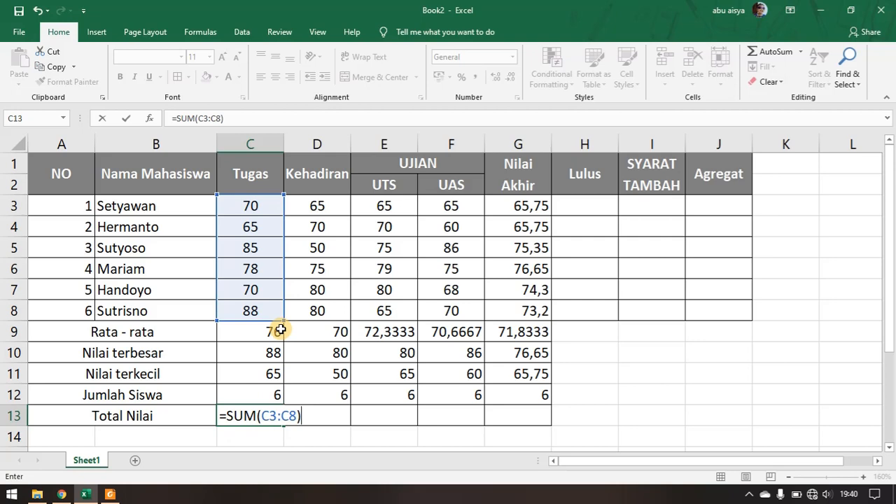
key(Return)
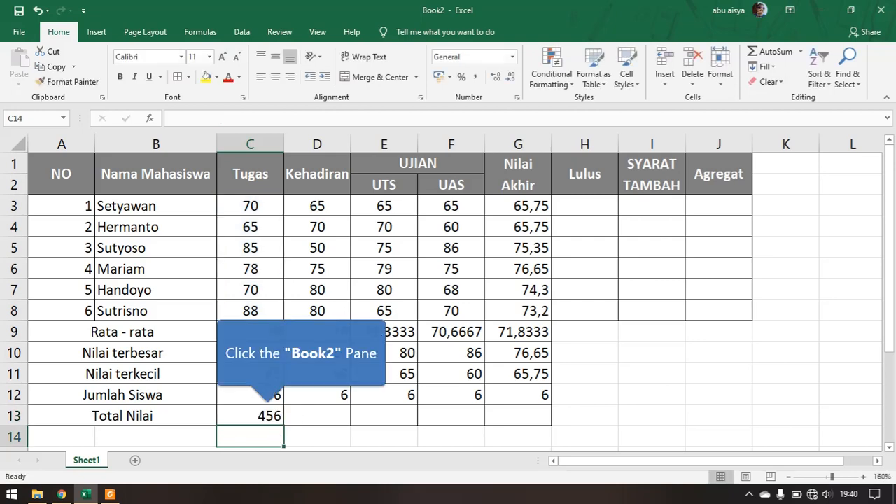
click(267, 415)
drag(287, 426, 541, 420)
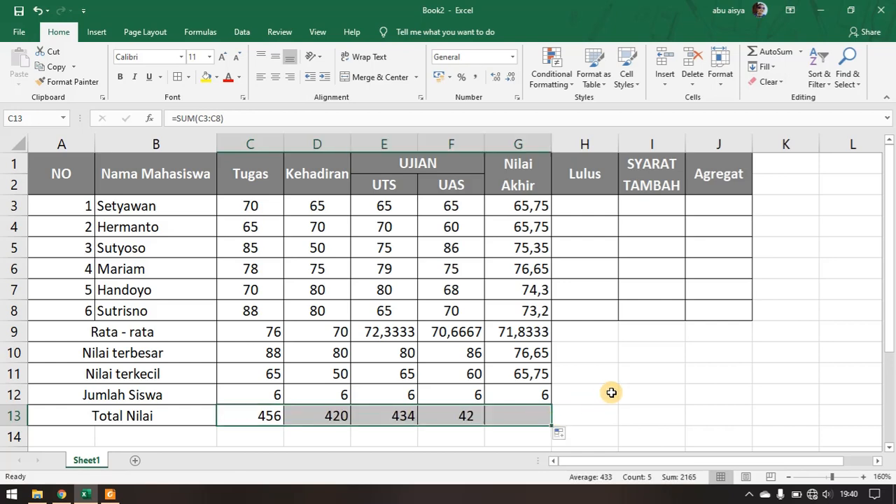